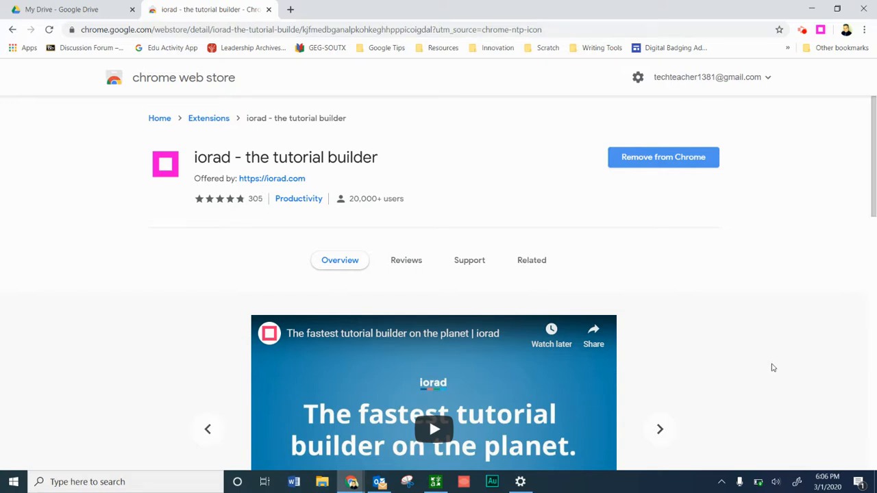
- Switch to Google Drive's My Drive page and start an iorad tutorial capture there
left_click(45, 9)
left_click(820, 30)
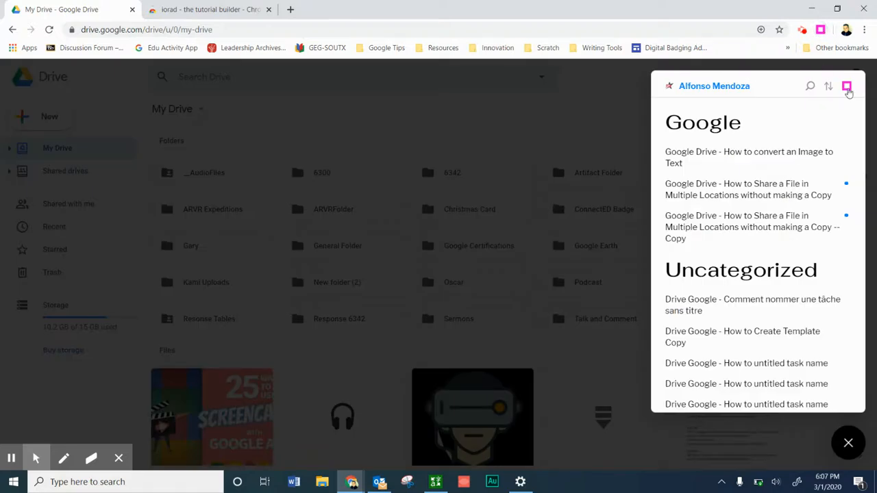
left_click(847, 86)
left_click(845, 85)
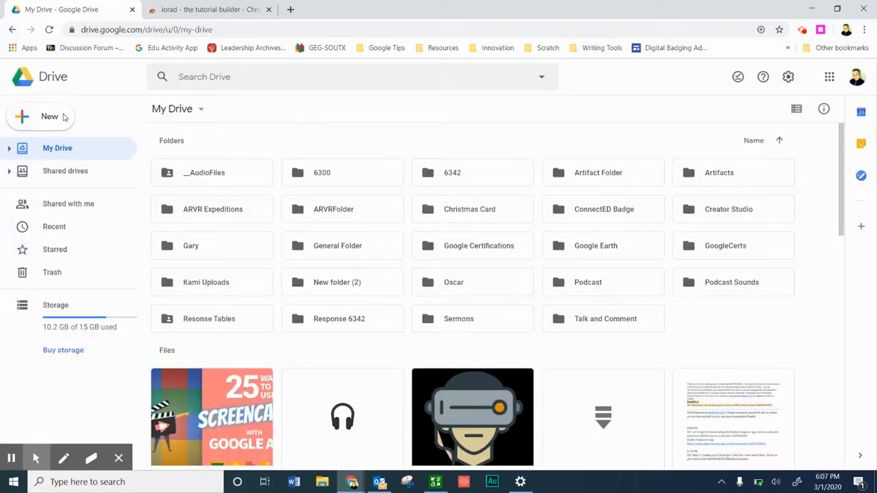
- Create a new folder named "iorad folder" in My Drive
left_click(42, 118)
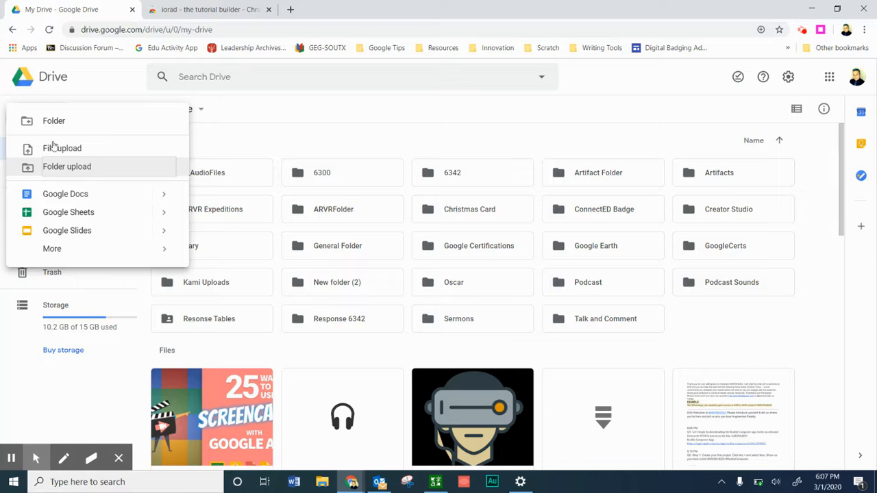
left_click(52, 121)
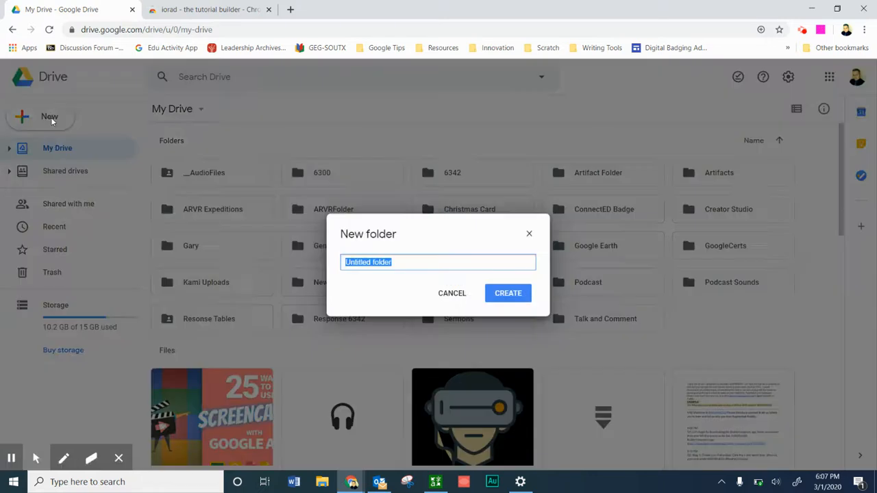
left_click(413, 263)
double_click(412, 263)
double_click(402, 265)
left_click(347, 268)
left_click_drag(396, 263, 335, 268)
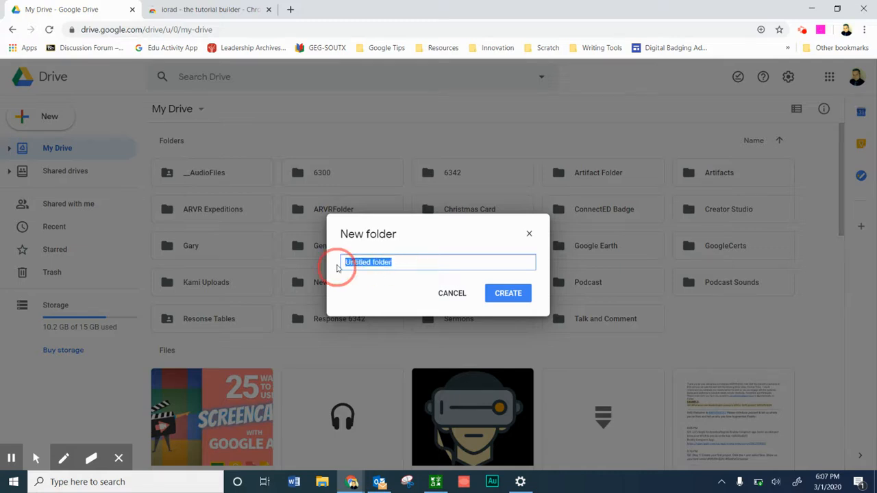
type("iorad of")
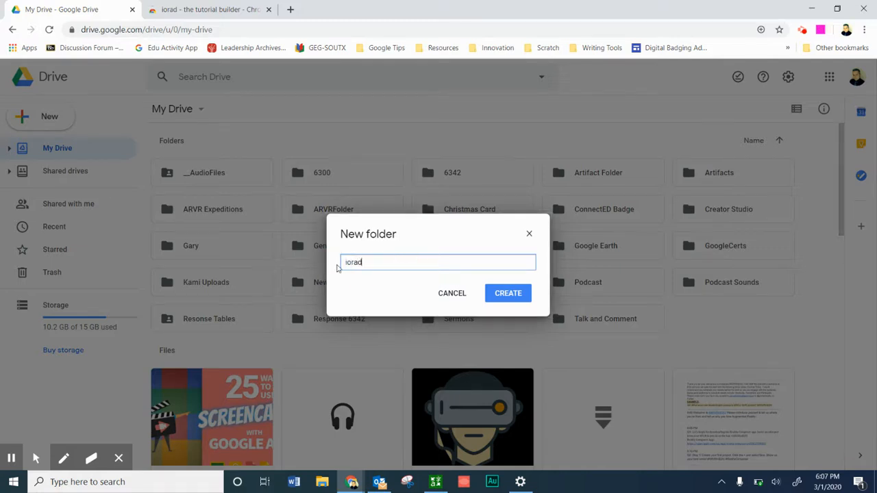
key("BackSpace")
key("BackSpace")
type("folder")
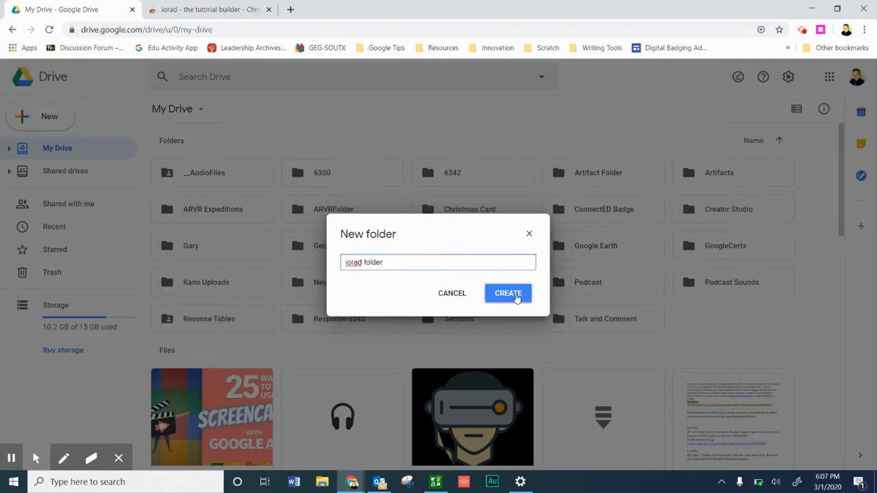
left_click(508, 293)
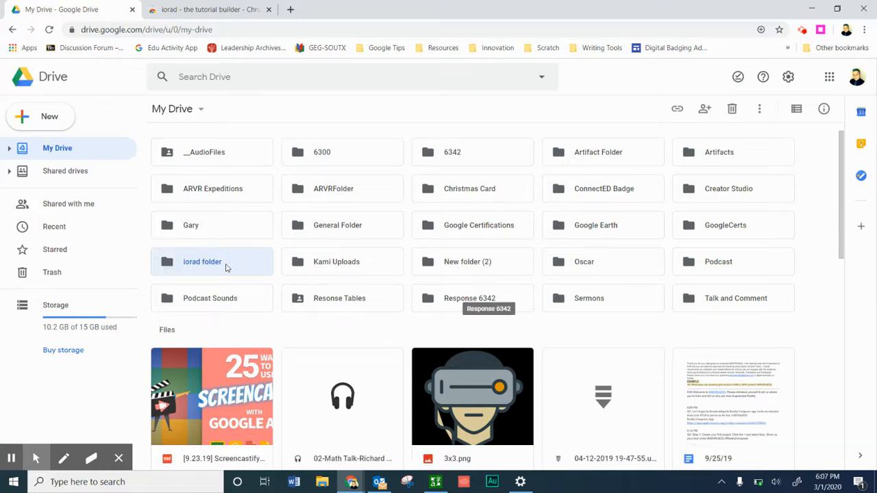
- Finish the capture into the tutorial editor and slightly enlarge the highlight around New on the first slide
left_click(820, 31)
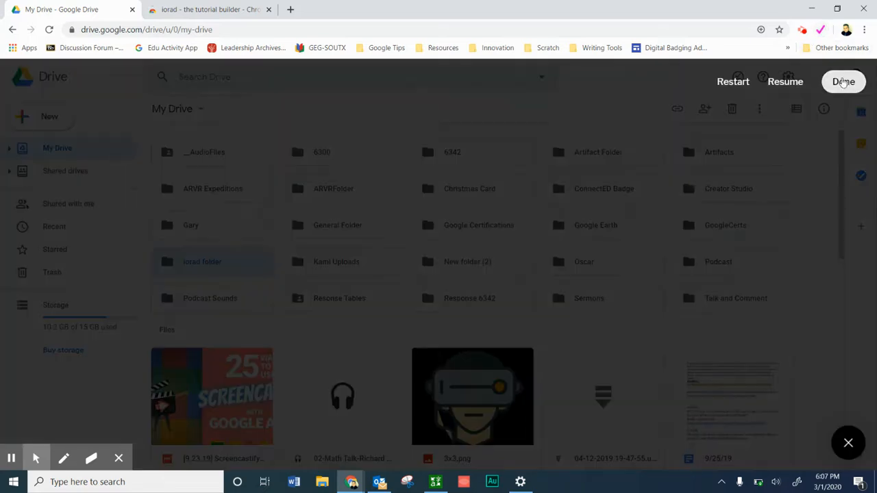
left_click(845, 84)
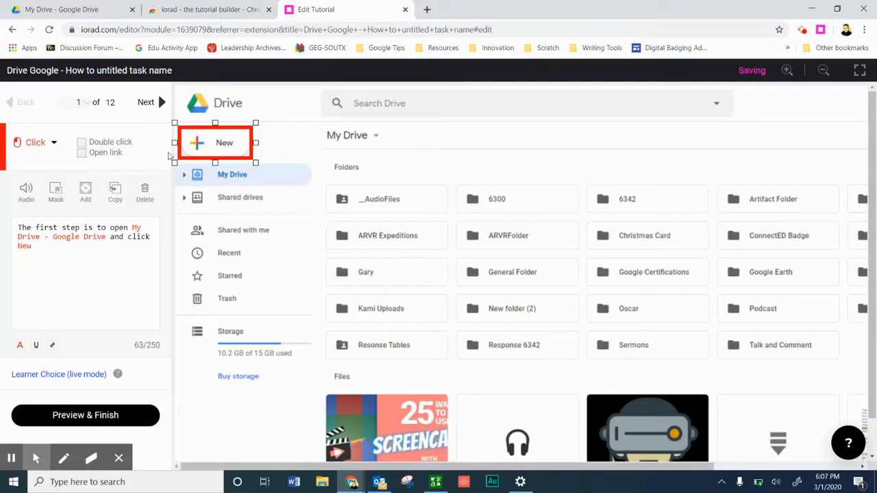
left_click_drag(262, 118, 264, 114)
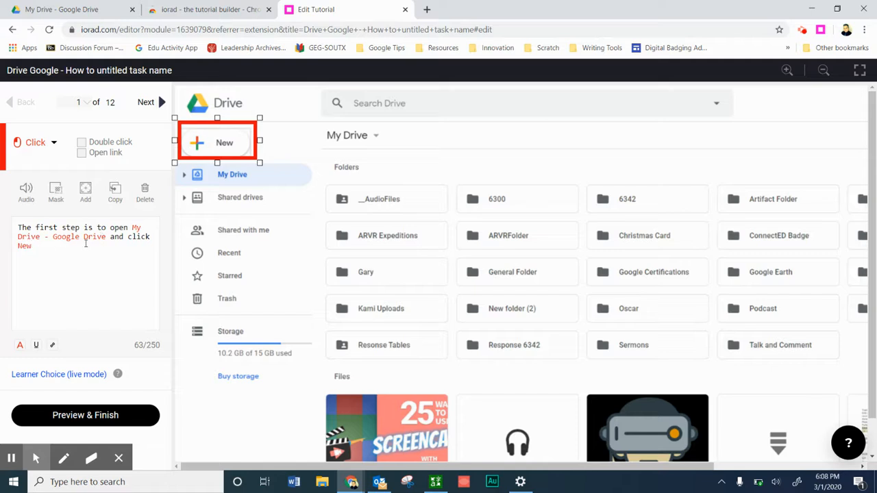
- Change the first slide's instruction to "The first step is to open My Drive and click New", without red text
left_click_drag(111, 237, 130, 228)
key("BackSpace")
left_click(21, 347)
left_click(53, 268)
double_click(95, 237)
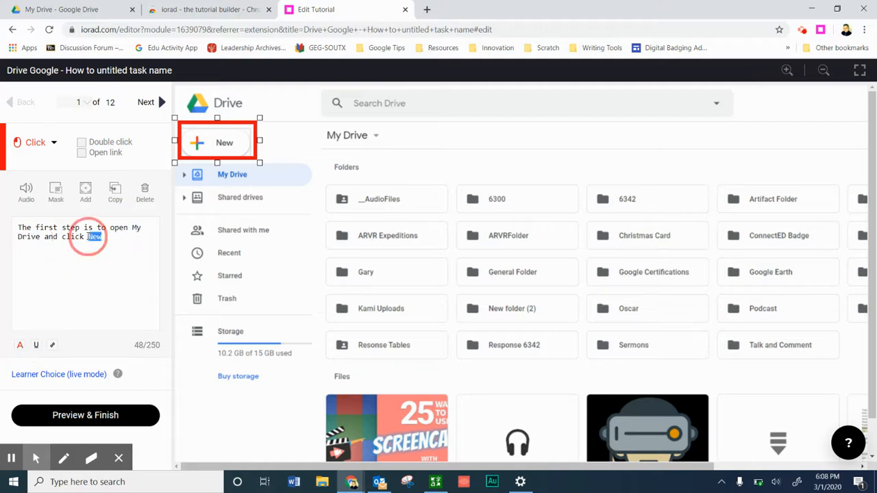
left_click(20, 345)
left_click(48, 302)
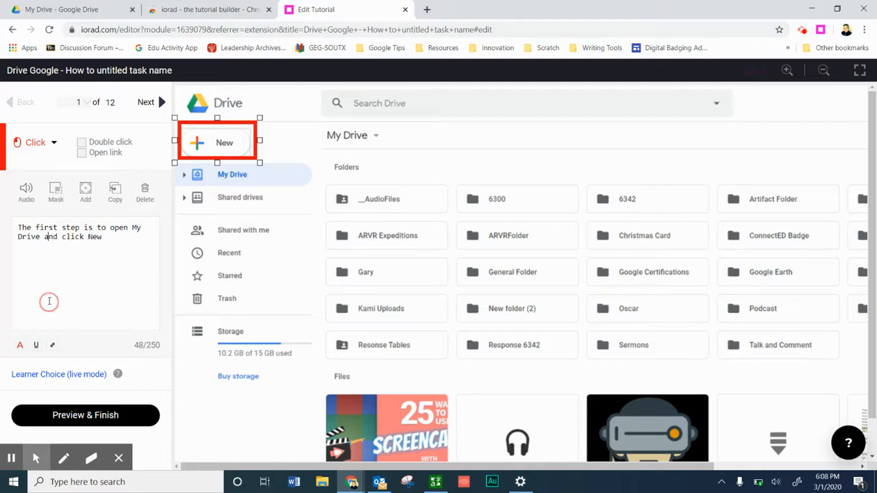
type(".")
- Delete the second slide, which tells learners to hover over Folder
left_click(159, 103)
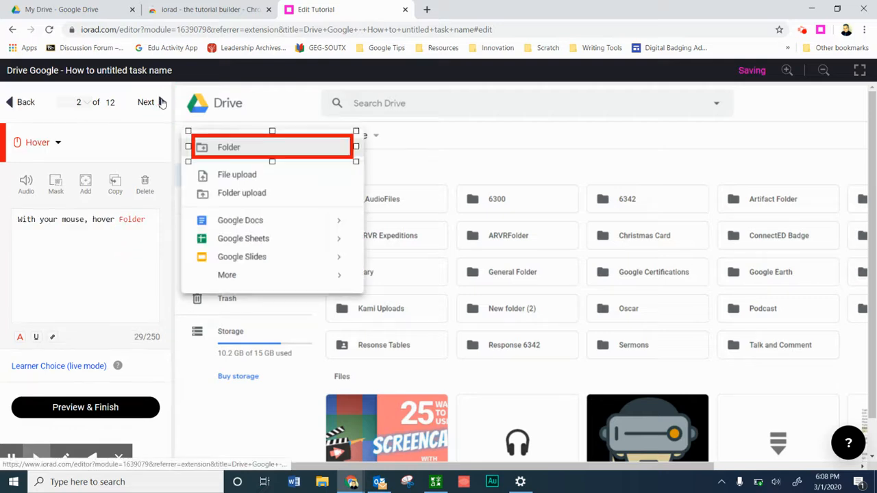
left_click_drag(188, 147, 179, 152)
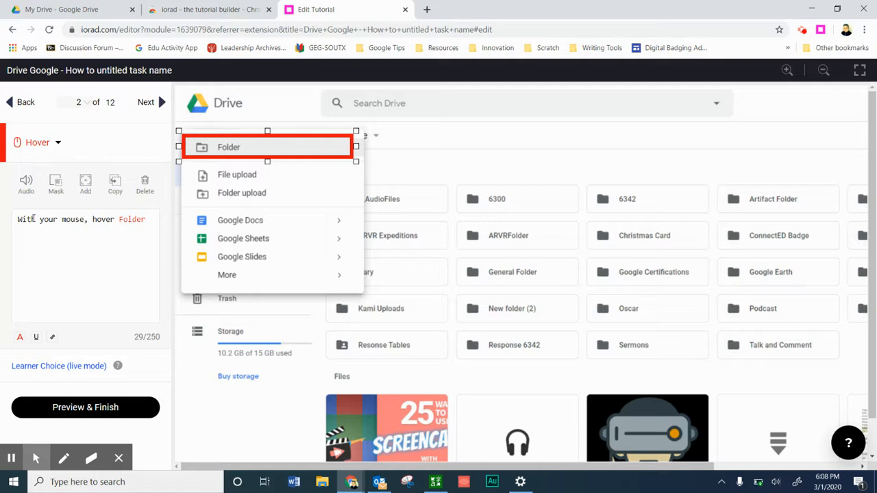
key("BackSpace")
type("F")
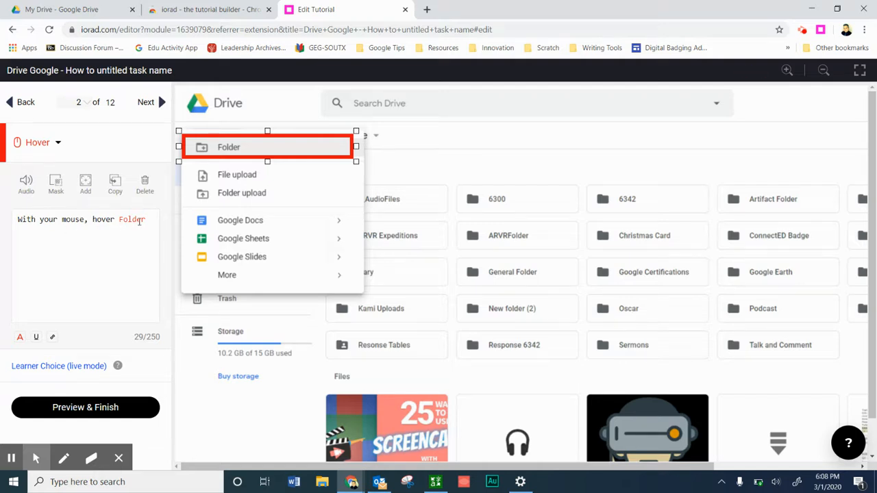
left_click(162, 103)
left_click(12, 102)
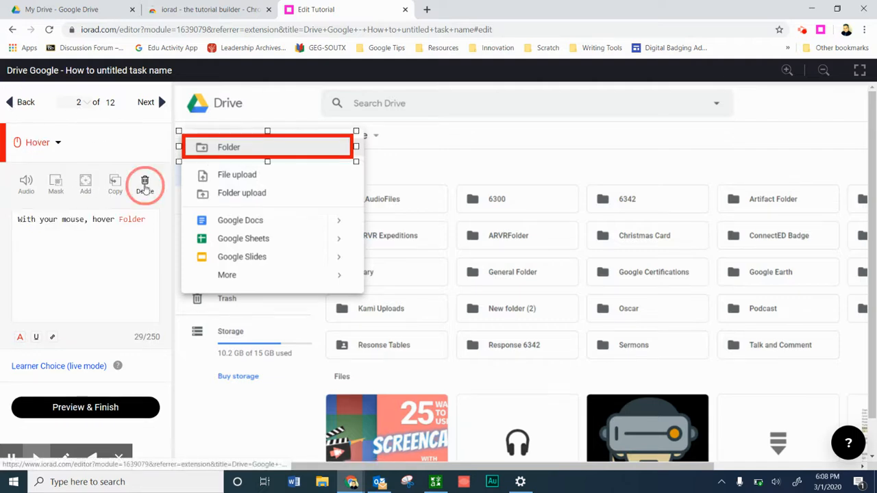
left_click(144, 182)
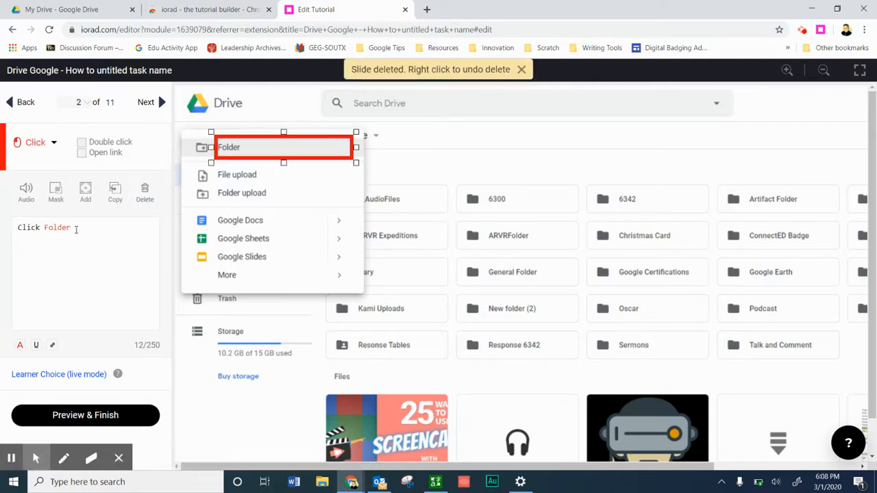
- On the third slide, replace the garbled field name so the instruction reads "Click folder name."
left_click(162, 106)
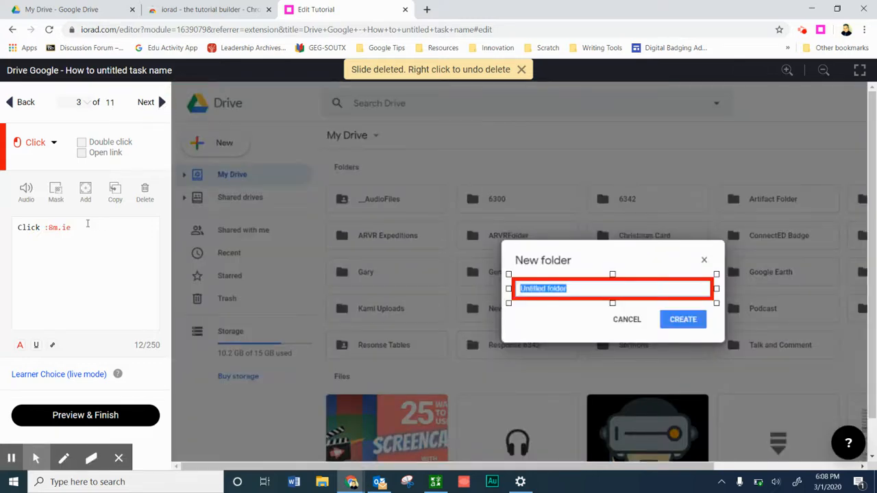
left_click_drag(87, 225, 46, 228)
type("tolder na")
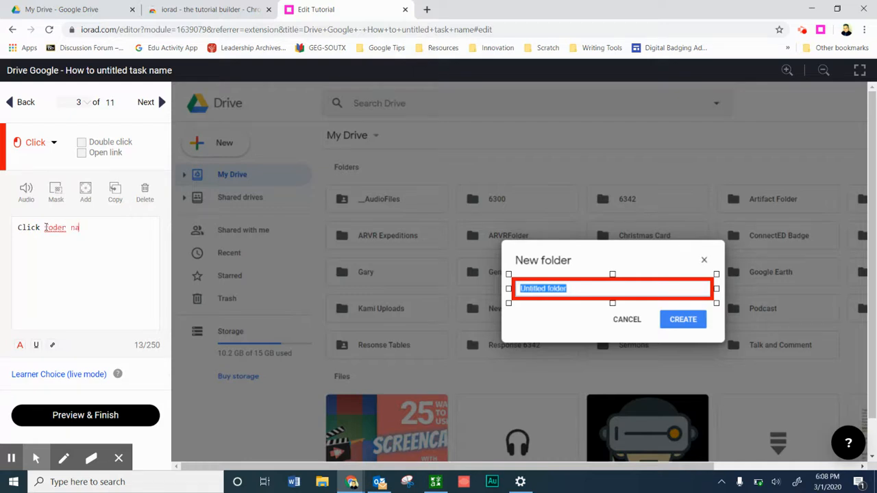
key("BackSpace")
key("BackSpace")
key("BackSpace")
key("BackSpace")
key("BackSpace")
type("er name")
type(".")
- Delete all slides between the folder name slide and the Create slide, plus the one hovering over New folder (2)
left_click(160, 103)
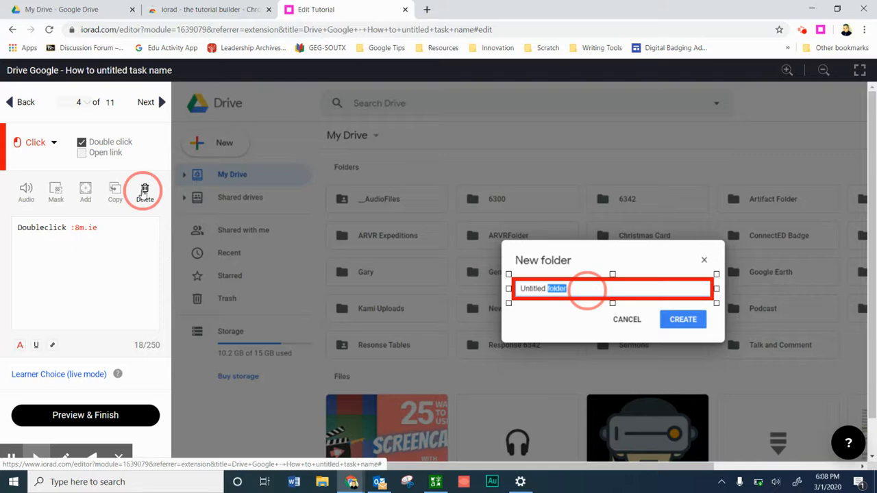
left_click(145, 192)
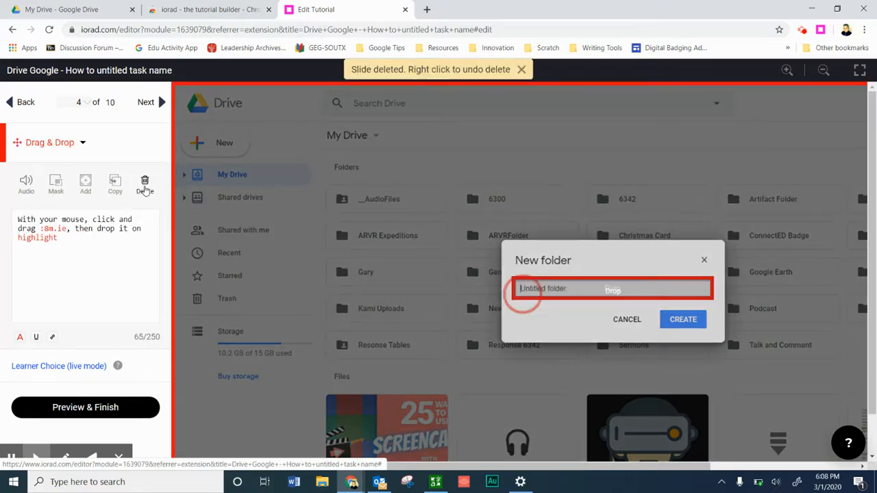
left_click(144, 193)
left_click(145, 191)
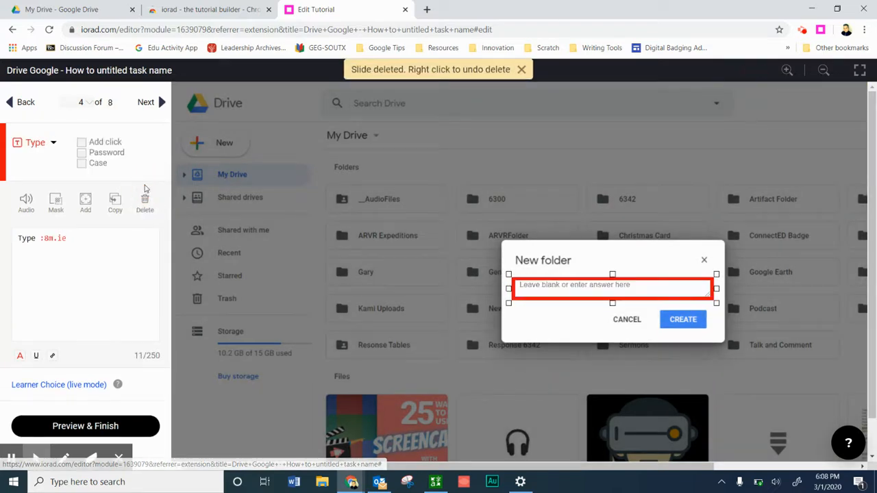
left_click(145, 195)
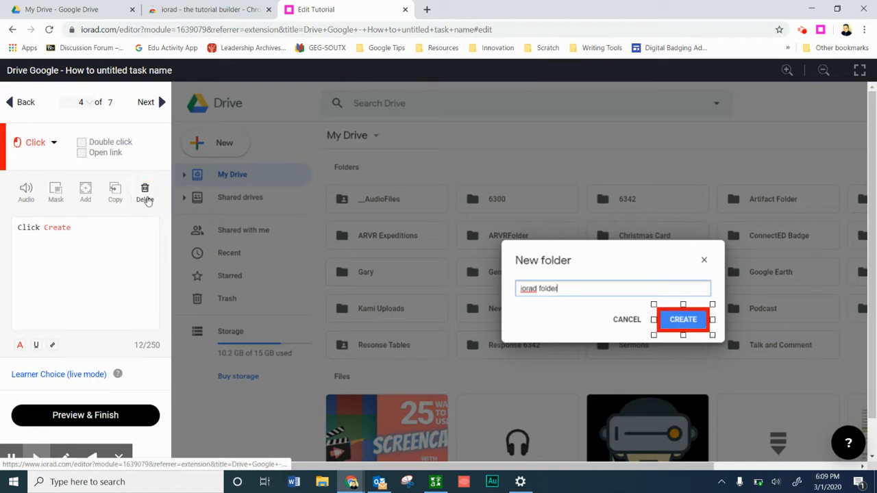
left_click(160, 104)
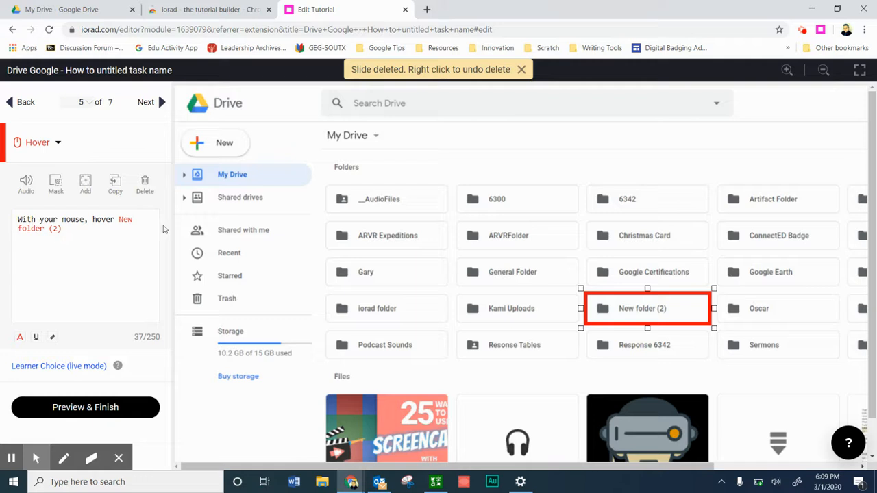
left_click(144, 184)
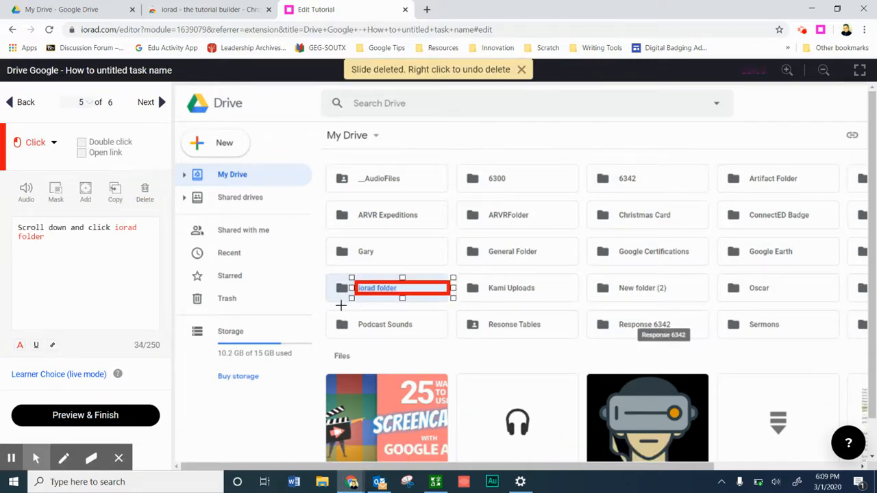
- Enlarge the highlight on slides 5 and 6 to frame the whole iorad folder tile
left_click_drag(350, 300, 323, 303)
left_click_drag(387, 304, 387, 311)
left_click_drag(388, 278, 388, 269)
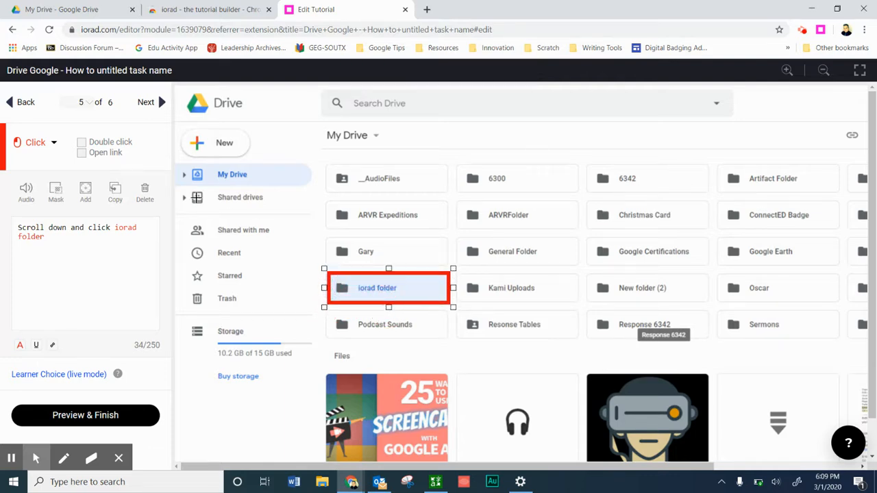
left_click(162, 102)
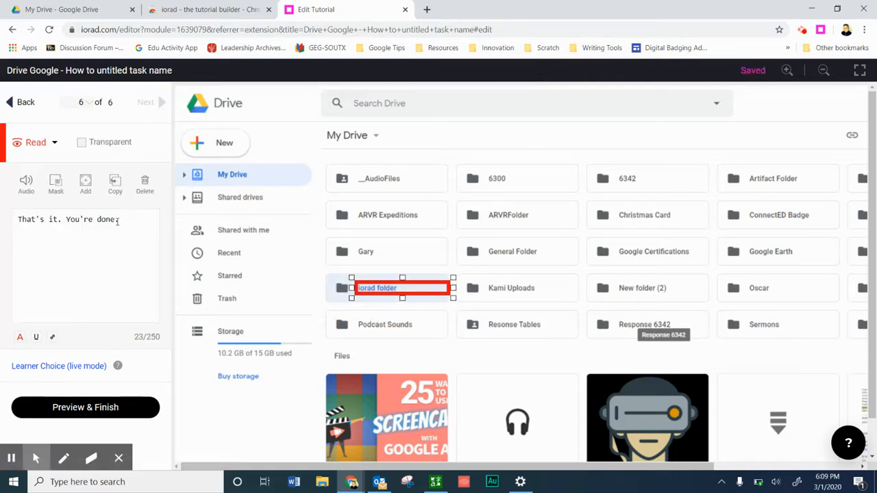
left_click_drag(351, 299, 327, 308)
left_click_drag(390, 277, 389, 269)
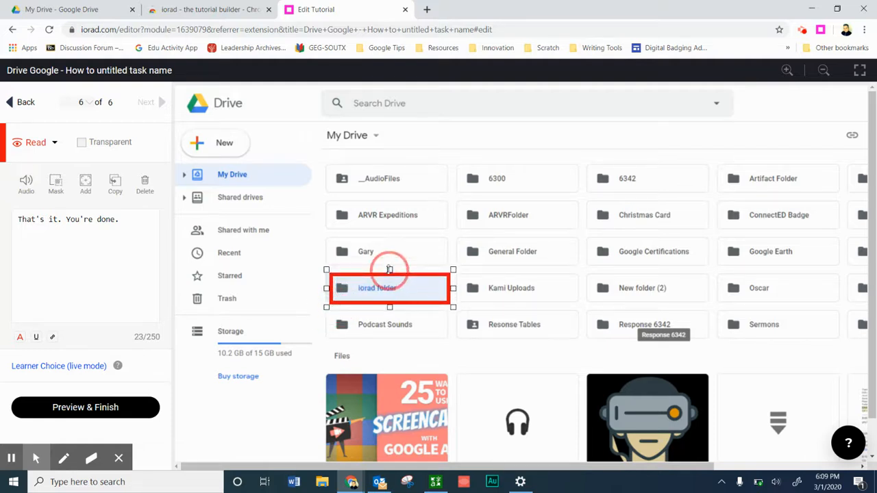
- Finish editing the tutorial and check its preview in the mobile and desktop layouts
left_click(102, 411)
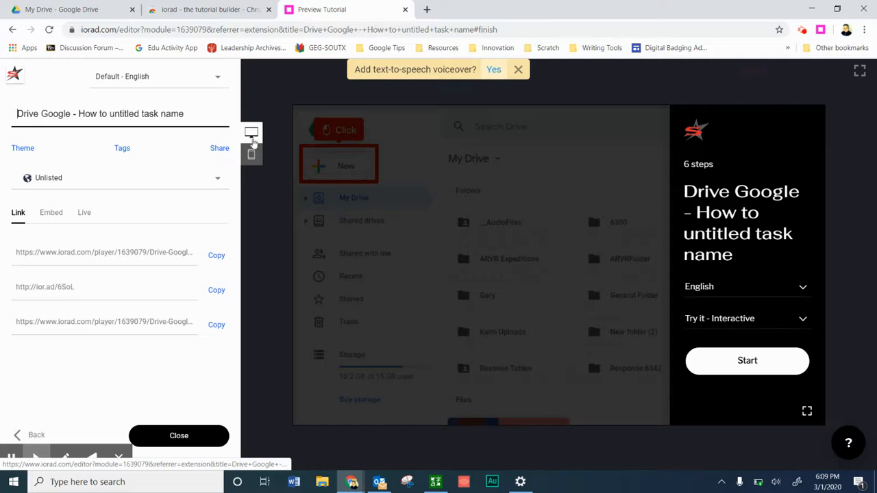
left_click(252, 156)
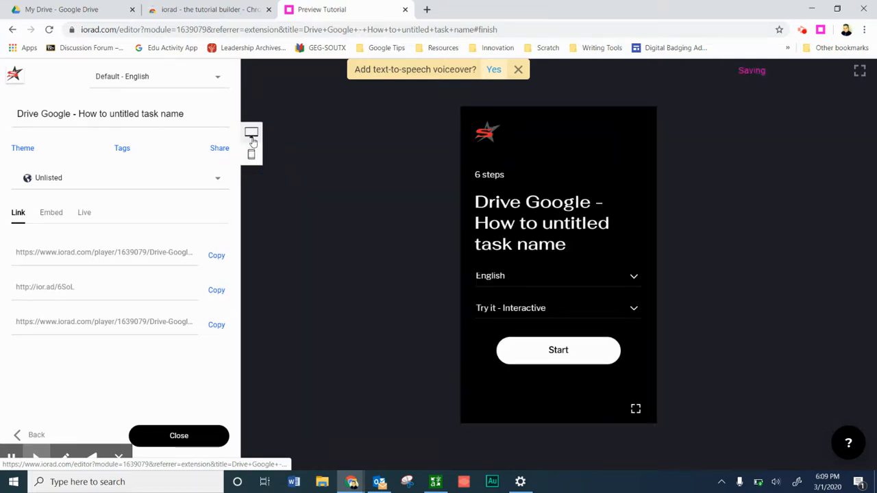
left_click(251, 136)
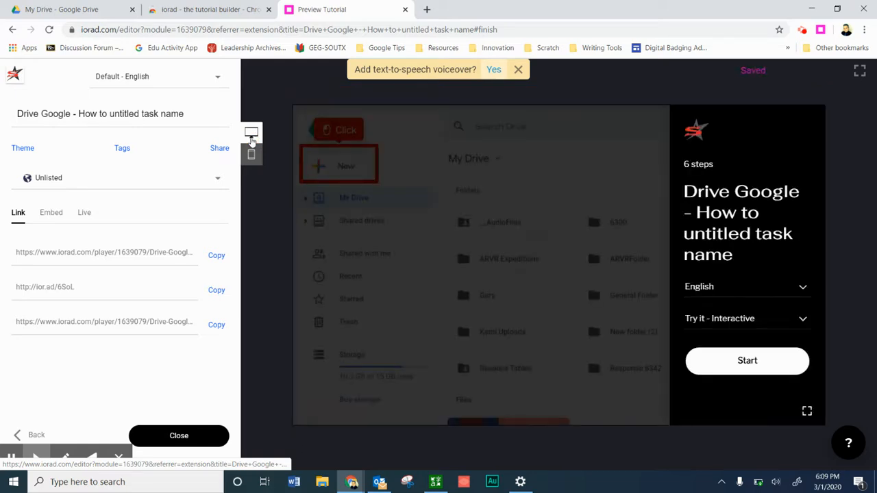
- Set the tutorial preview to "Watch it - Video" mode and play it
left_click(806, 322)
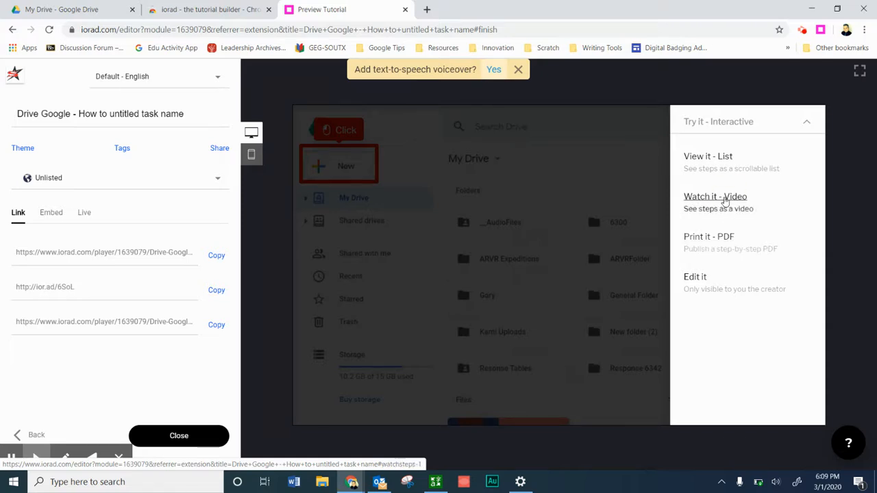
left_click(725, 199)
left_click(750, 370)
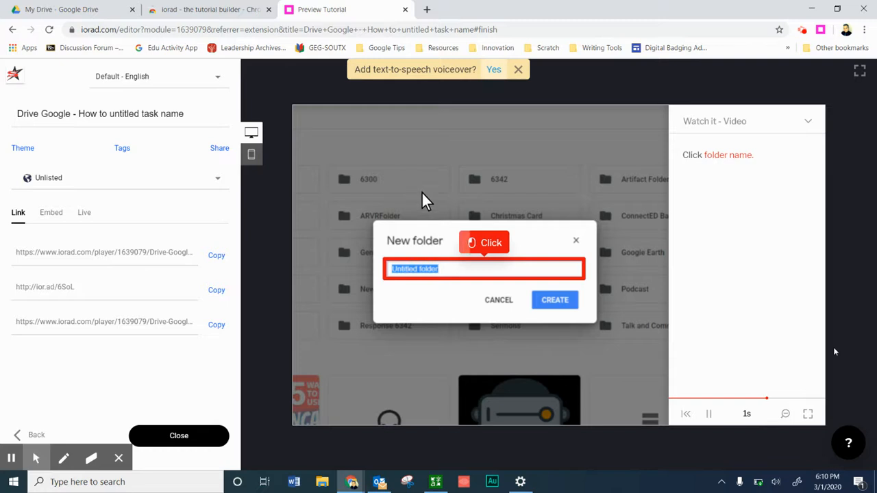
left_click(217, 293)
left_click(427, 10)
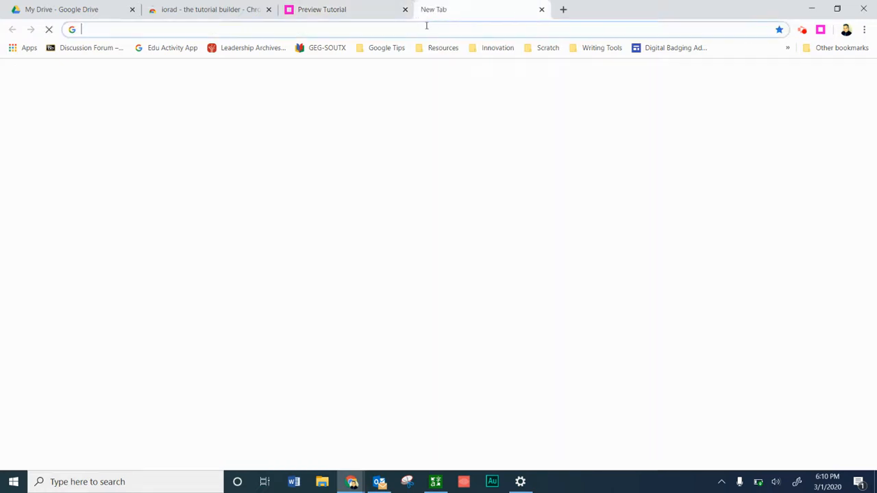
key("ctrl+v")
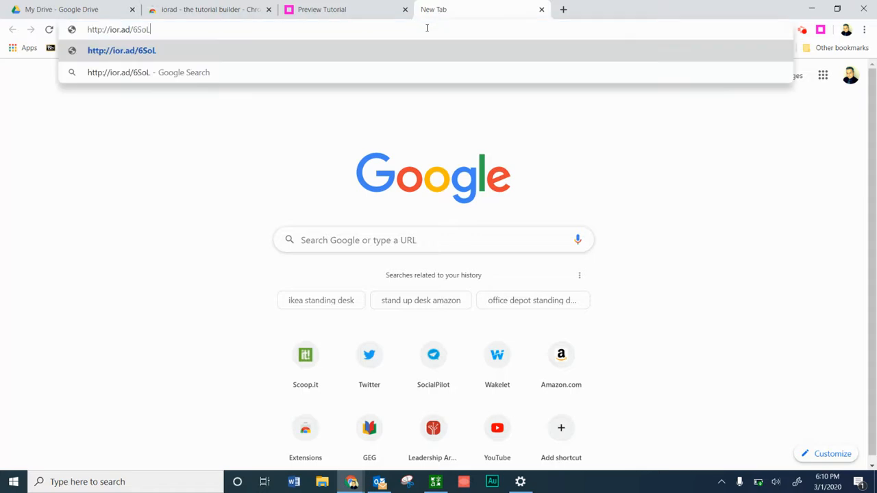
key("Return")
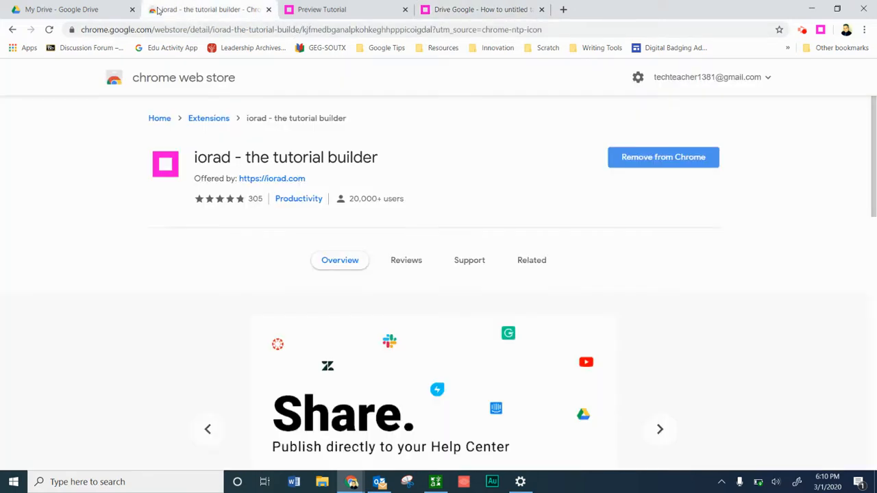
left_click(159, 10)
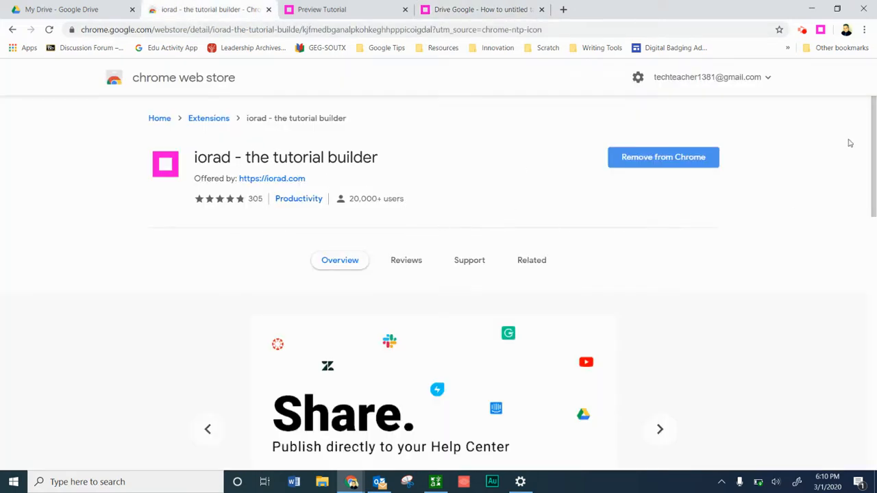